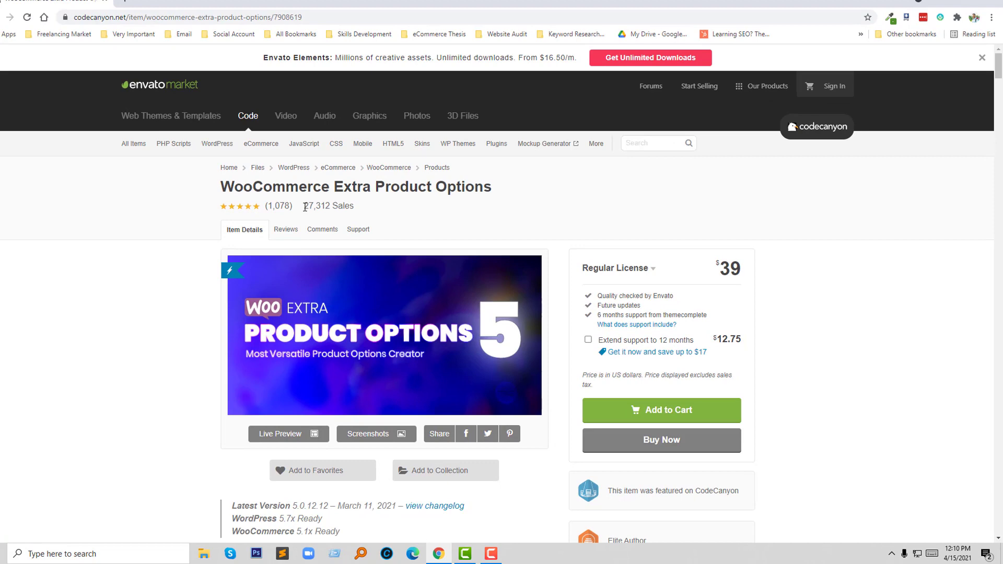
{"action": "triple_click", "coordinate": [337, 212]}
{"action": "left_click", "coordinate": [157, 221]}
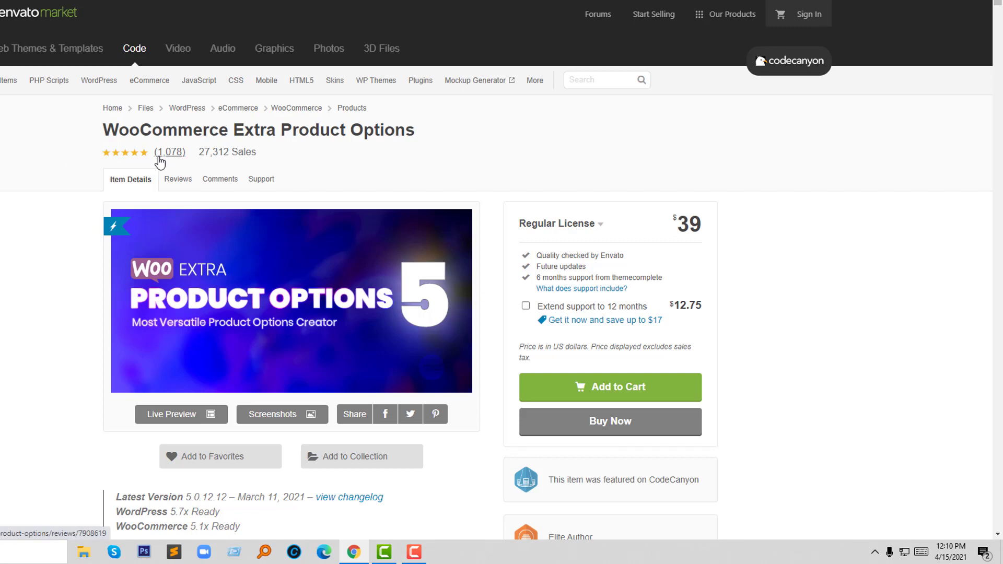
{"action": "scroll", "coordinate": [161, 163], "scroll_direction": "down", "scroll_amount": 1}
{"action": "scroll", "coordinate": [235, 180], "scroll_direction": "down", "scroll_amount": 1}
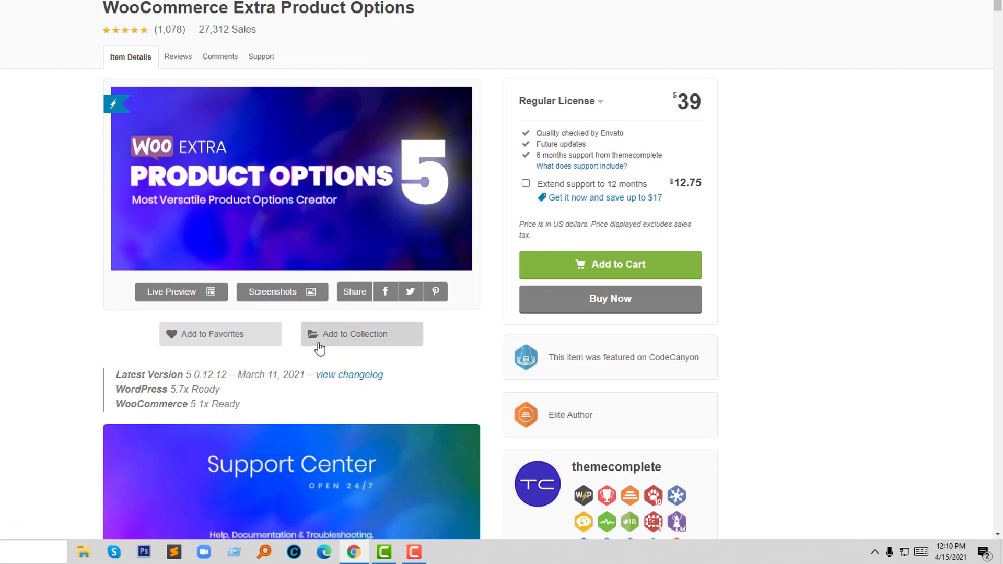
{"action": "scroll", "coordinate": [301, 334], "scroll_direction": "up", "scroll_amount": 1}
{"action": "scroll", "coordinate": [302, 333], "scroll_direction": "up", "scroll_amount": 1}
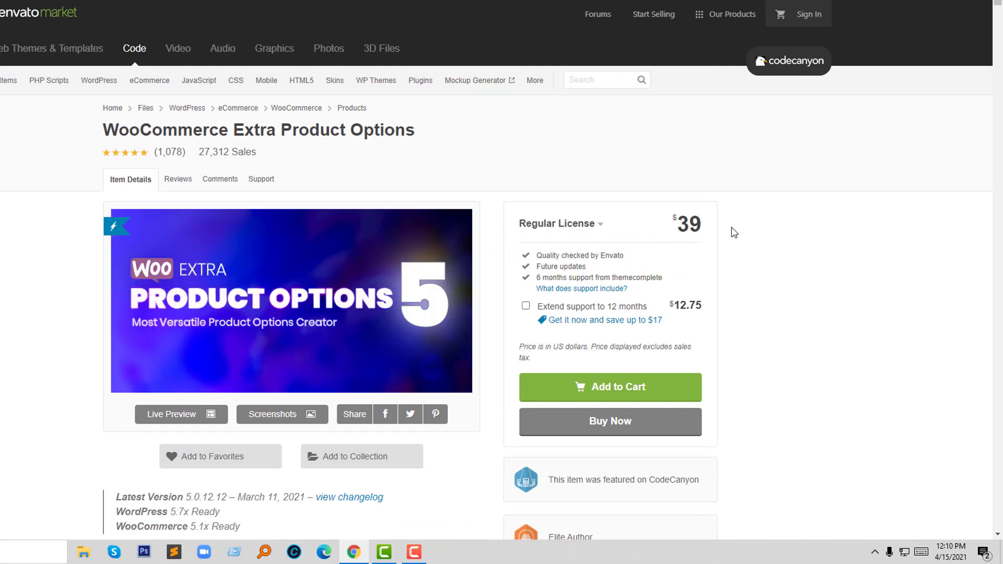
{"action": "scroll", "coordinate": [342, 342], "scroll_direction": "down", "scroll_amount": 3}
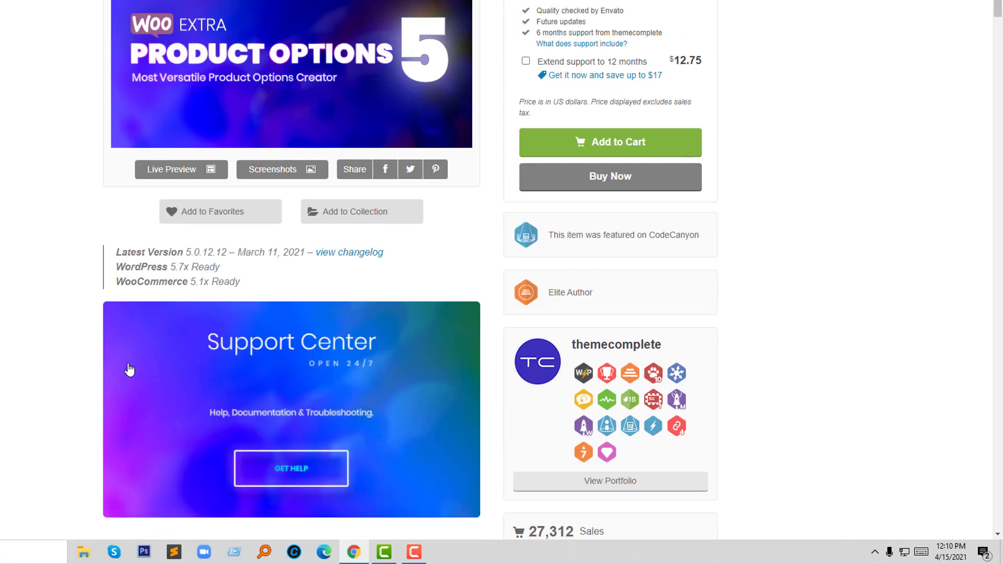
{"action": "scroll", "coordinate": [130, 367], "scroll_direction": "down", "scroll_amount": 4}
{"action": "scroll", "coordinate": [130, 367], "scroll_direction": "down", "scroll_amount": 5}
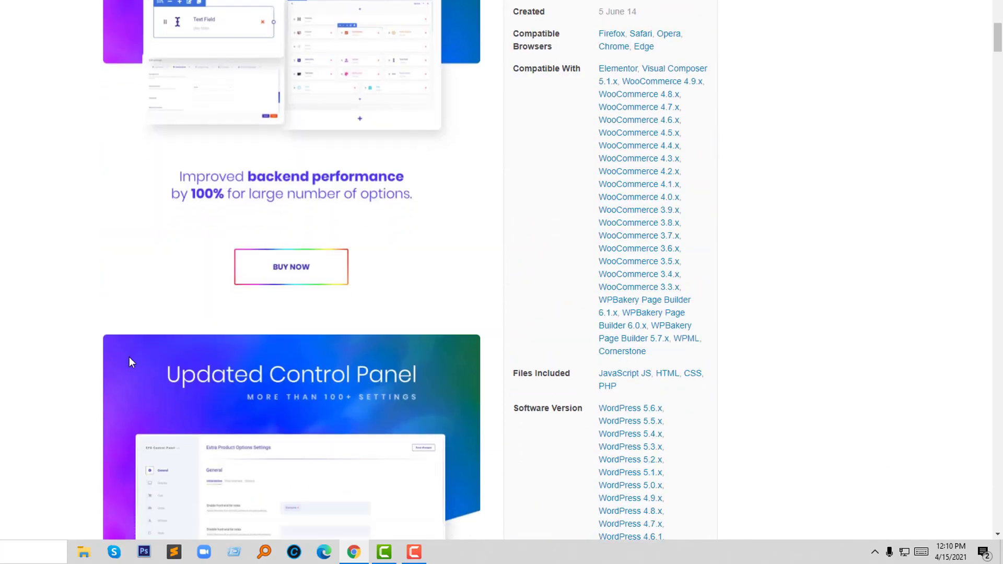
{"action": "scroll", "coordinate": [130, 360], "scroll_direction": "down", "scroll_amount": 3}
{"action": "scroll", "coordinate": [132, 361], "scroll_direction": "down", "scroll_amount": 4}
{"action": "scroll", "coordinate": [132, 361], "scroll_direction": "down", "scroll_amount": 3}
{"action": "scroll", "coordinate": [133, 361], "scroll_direction": "down", "scroll_amount": 3}
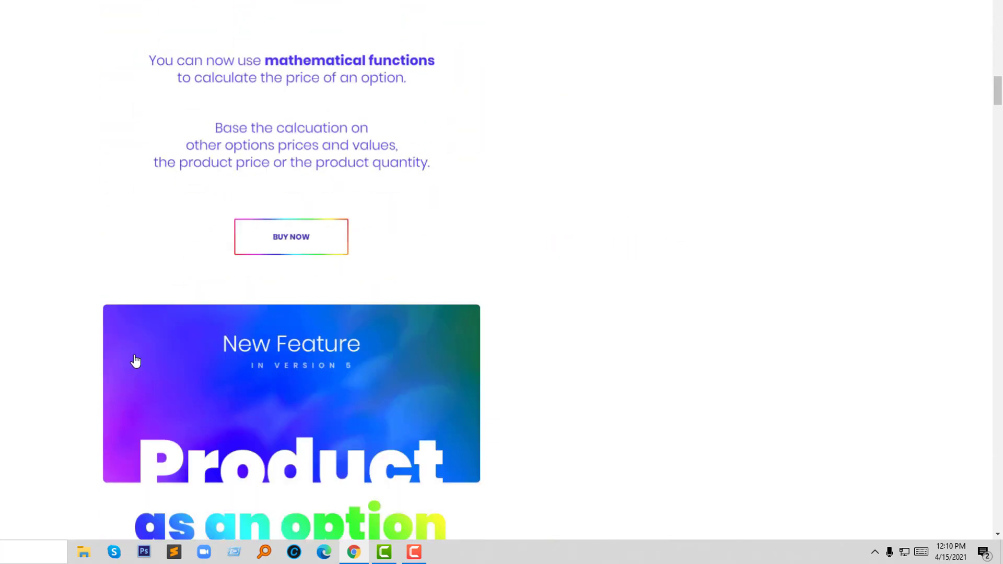
{"action": "scroll", "coordinate": [135, 361], "scroll_direction": "down", "scroll_amount": 2}
{"action": "scroll", "coordinate": [135, 361], "scroll_direction": "down", "scroll_amount": 5}
{"action": "scroll", "coordinate": [135, 361], "scroll_direction": "down", "scroll_amount": 4}
{"action": "scroll", "coordinate": [134, 360], "scroll_direction": "down", "scroll_amount": 1}
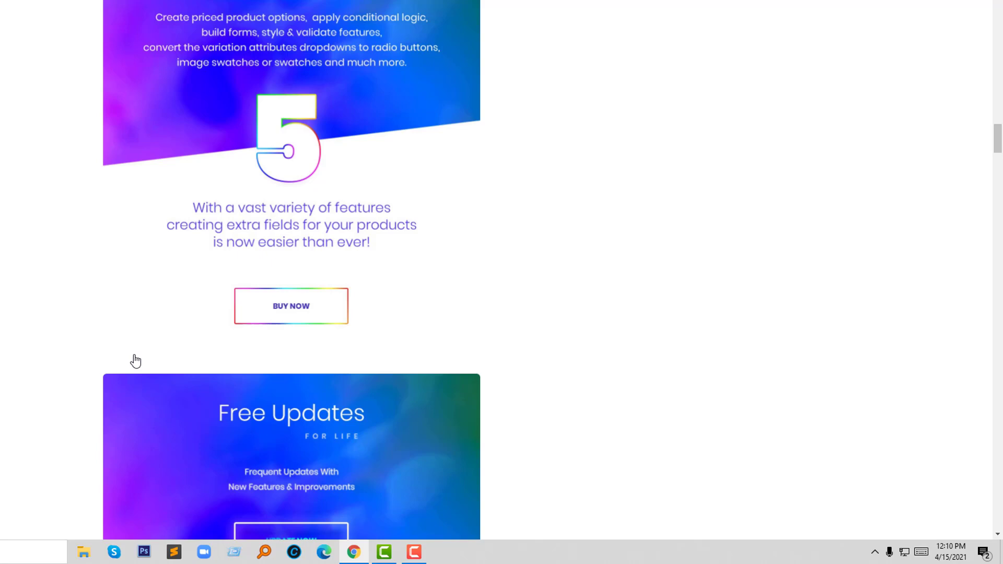
{"action": "scroll", "coordinate": [136, 360], "scroll_direction": "down", "scroll_amount": 3}
{"action": "scroll", "coordinate": [135, 360], "scroll_direction": "down", "scroll_amount": 3}
{"action": "scroll", "coordinate": [136, 361], "scroll_direction": "down", "scroll_amount": 1}
{"action": "scroll", "coordinate": [149, 350], "scroll_direction": "down", "scroll_amount": 1}
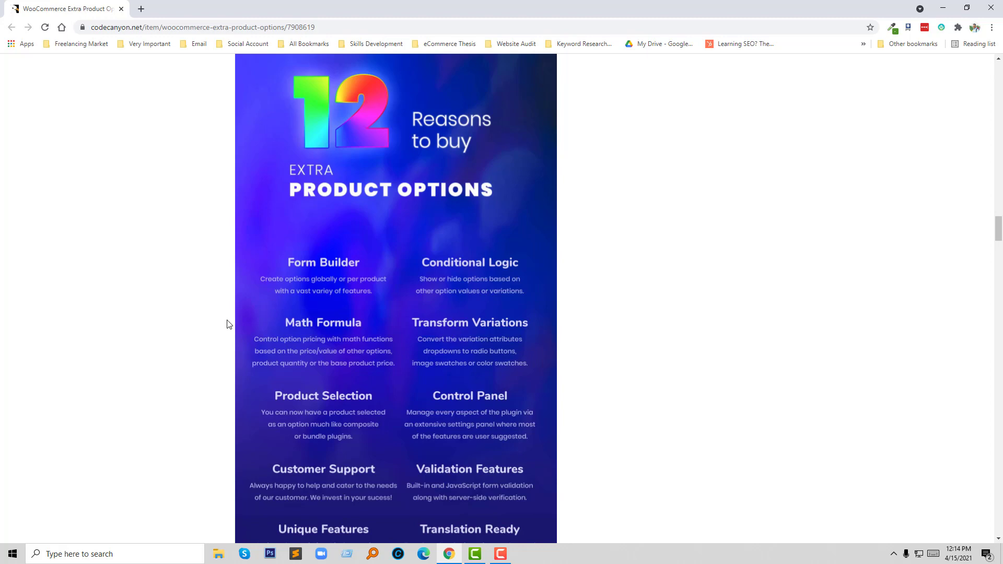
{"action": "scroll", "coordinate": [249, 306], "scroll_direction": "down", "scroll_amount": 2}
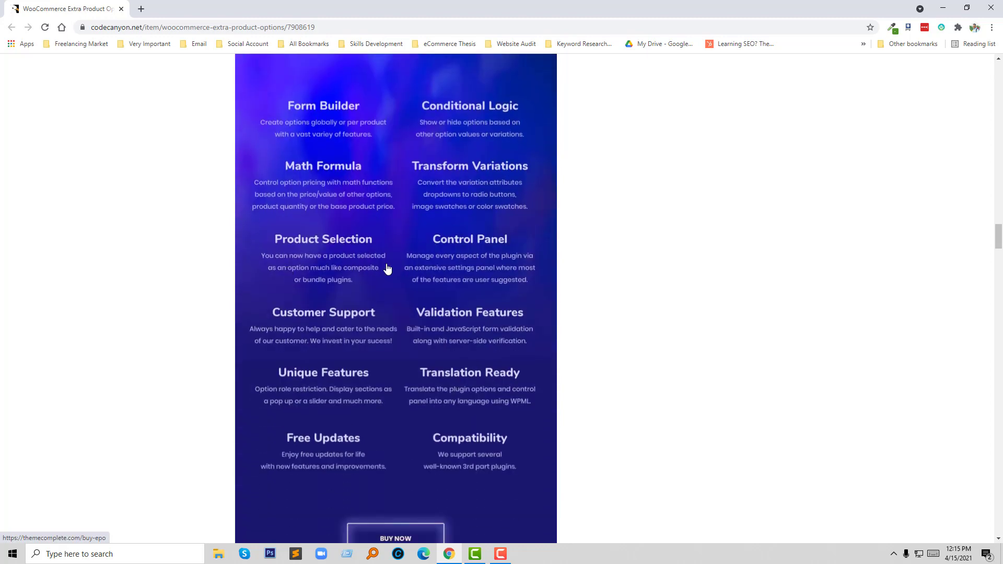
{"action": "scroll", "coordinate": [480, 254], "scroll_direction": "down", "scroll_amount": 1}
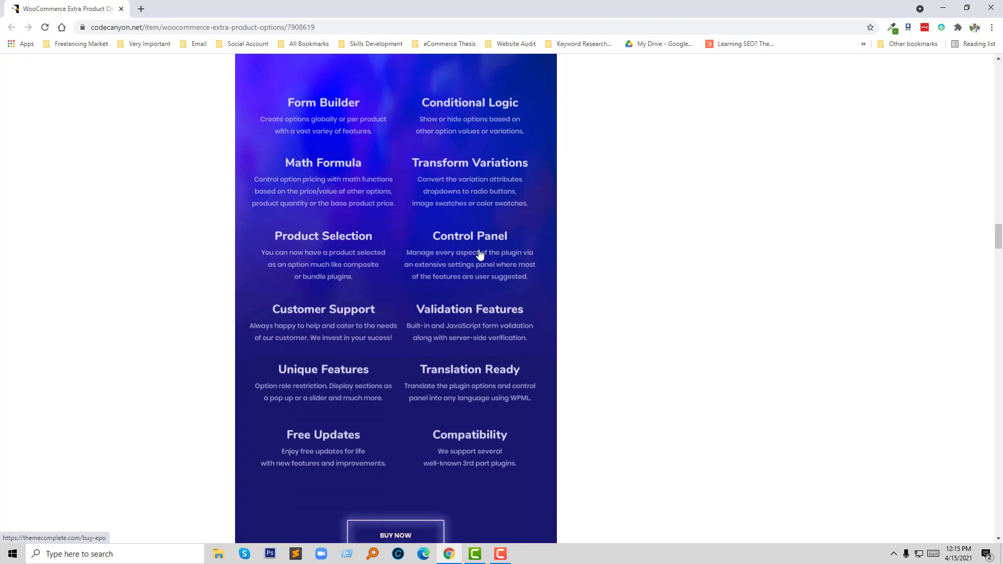
{"action": "scroll", "coordinate": [314, 274], "scroll_direction": "down", "scroll_amount": 1}
{"action": "scroll", "coordinate": [452, 275], "scroll_direction": "down", "scroll_amount": 1}
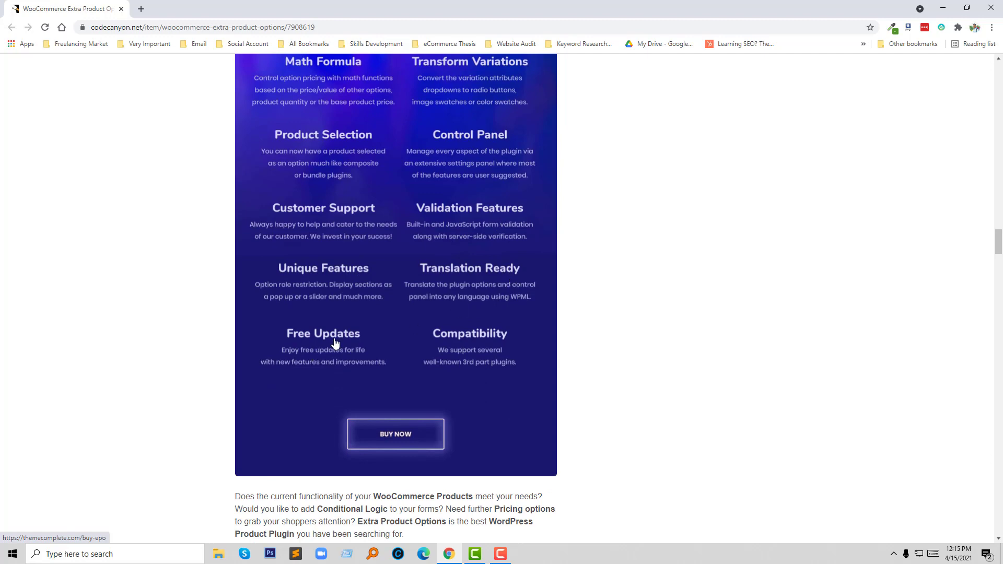
{"action": "scroll", "coordinate": [443, 348], "scroll_direction": "down", "scroll_amount": 1}
{"action": "scroll", "coordinate": [443, 348], "scroll_direction": "down", "scroll_amount": 1}
{"action": "scroll", "coordinate": [447, 347], "scroll_direction": "down", "scroll_amount": 2}
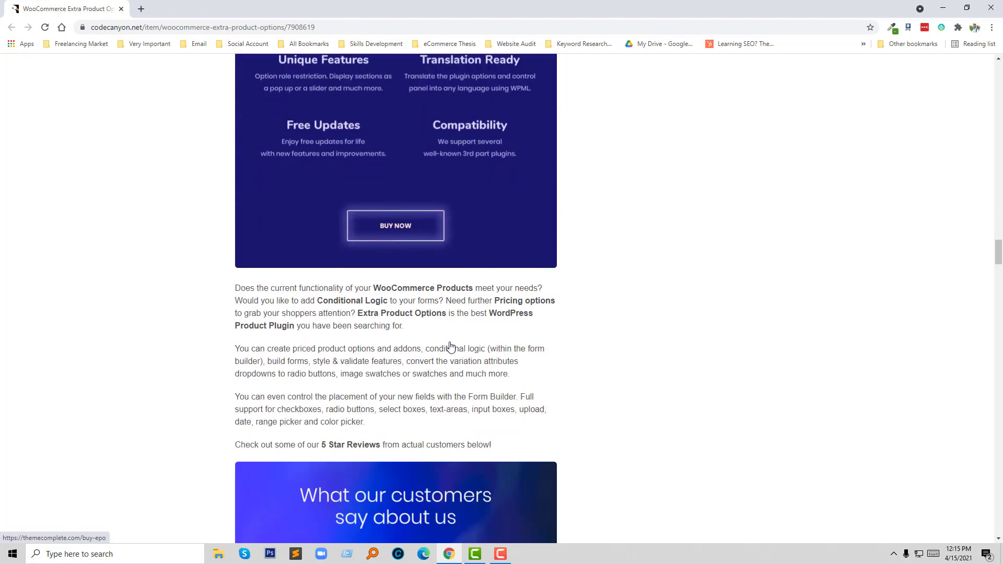
{"action": "scroll", "coordinate": [450, 347], "scroll_direction": "up", "scroll_amount": 2}
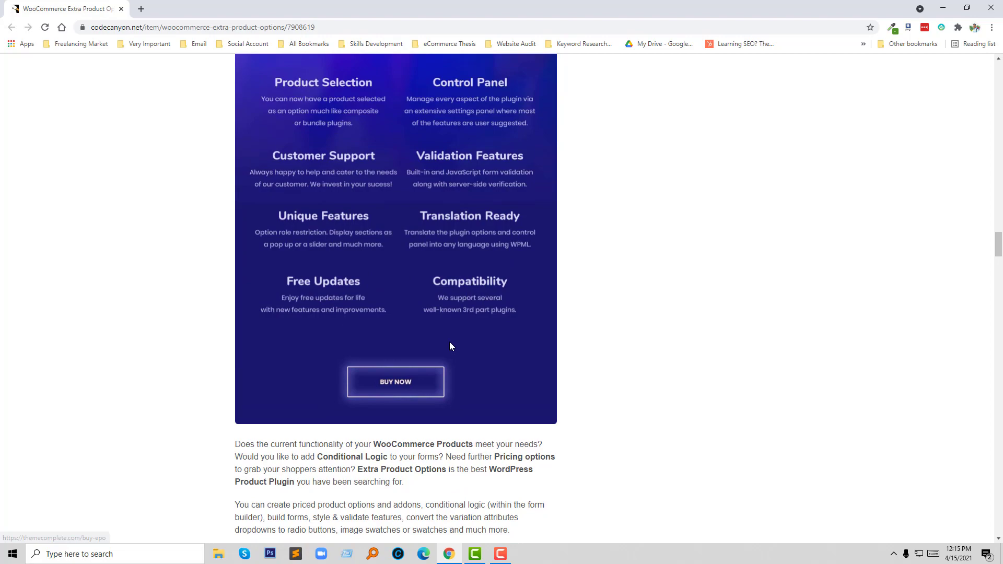
{"action": "scroll", "coordinate": [449, 347], "scroll_direction": "up", "scroll_amount": 3}
{"action": "scroll", "coordinate": [450, 347], "scroll_direction": "down", "scroll_amount": 2}
{"action": "scroll", "coordinate": [449, 347], "scroll_direction": "down", "scroll_amount": 2}
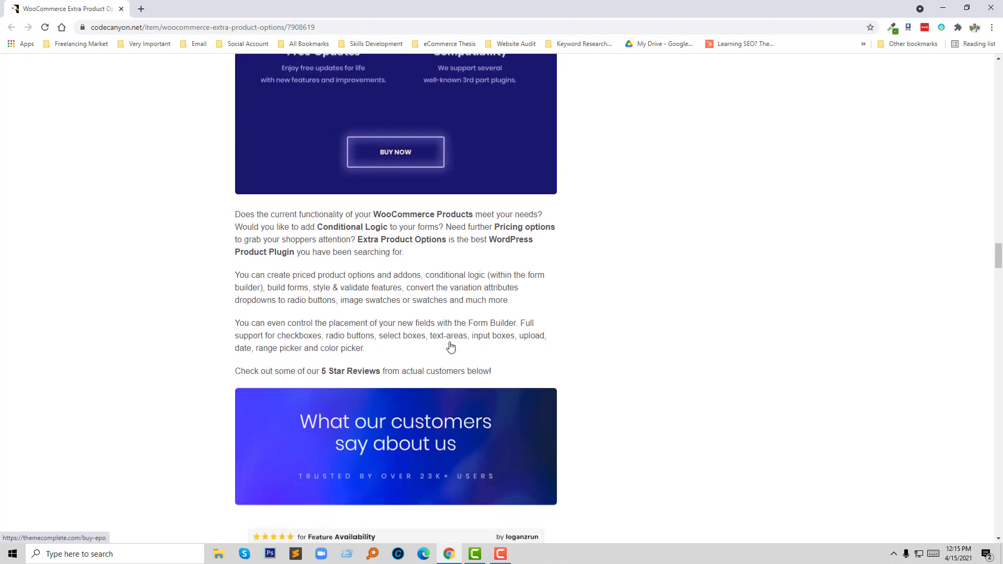
{"action": "scroll", "coordinate": [449, 347], "scroll_direction": "down", "scroll_amount": 1}
{"action": "scroll", "coordinate": [392, 346], "scroll_direction": "down", "scroll_amount": 2}
{"action": "scroll", "coordinate": [361, 346], "scroll_direction": "down", "scroll_amount": 3}
{"action": "scroll", "coordinate": [358, 345], "scroll_direction": "up", "scroll_amount": 1}
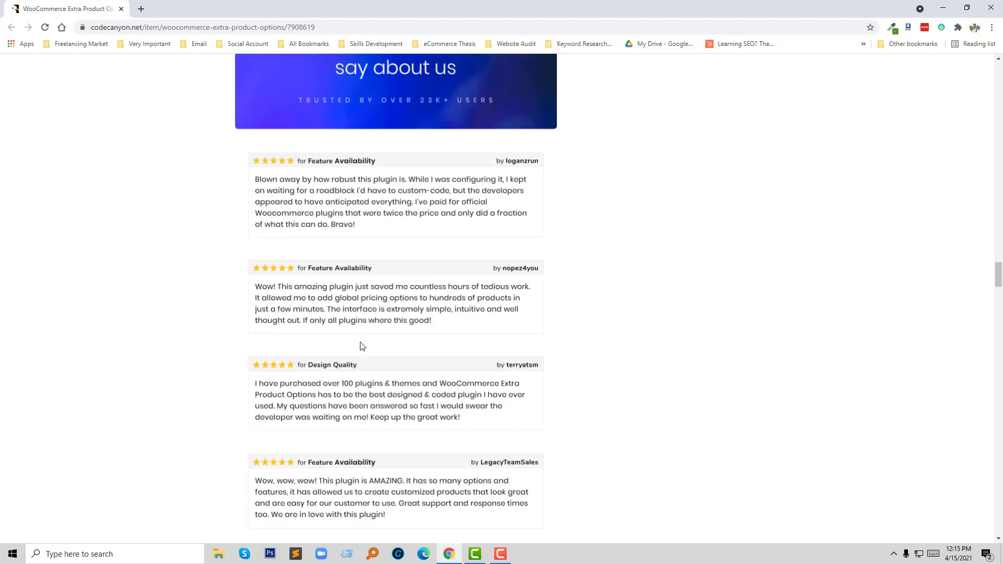
{"action": "scroll", "coordinate": [358, 347], "scroll_direction": "up", "scroll_amount": 1}
{"action": "scroll", "coordinate": [329, 334], "scroll_direction": "down", "scroll_amount": 1}
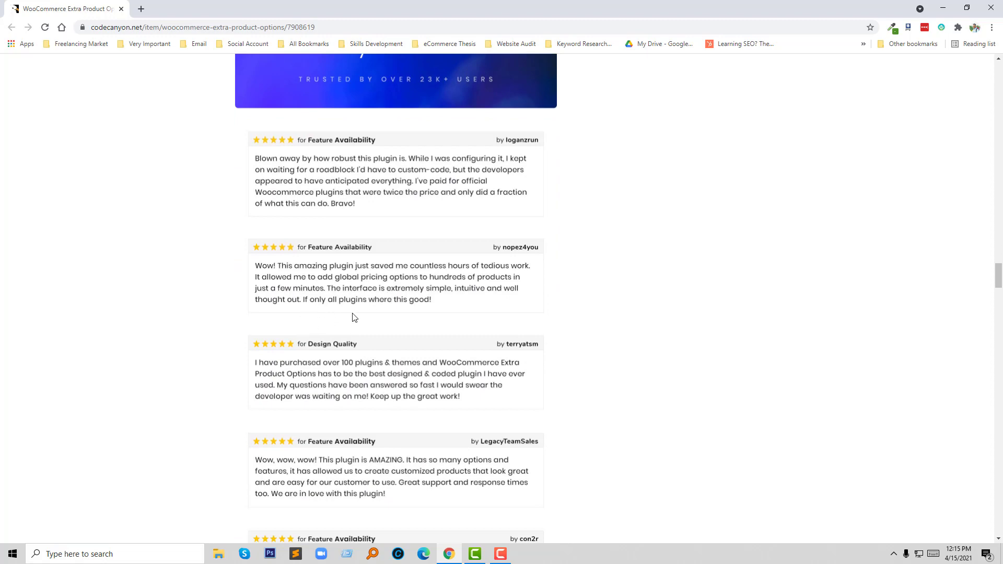
{"action": "scroll", "coordinate": [352, 317], "scroll_direction": "down", "scroll_amount": 2}
{"action": "scroll", "coordinate": [352, 317], "scroll_direction": "down", "scroll_amount": 2}
{"action": "scroll", "coordinate": [351, 317], "scroll_direction": "down", "scroll_amount": 1}
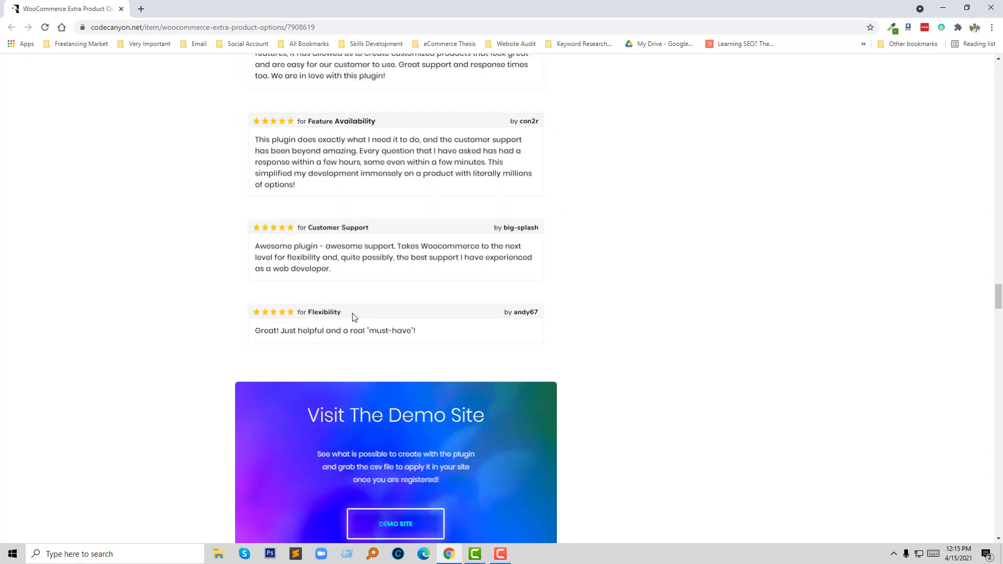
{"action": "scroll", "coordinate": [352, 316], "scroll_direction": "down", "scroll_amount": 2}
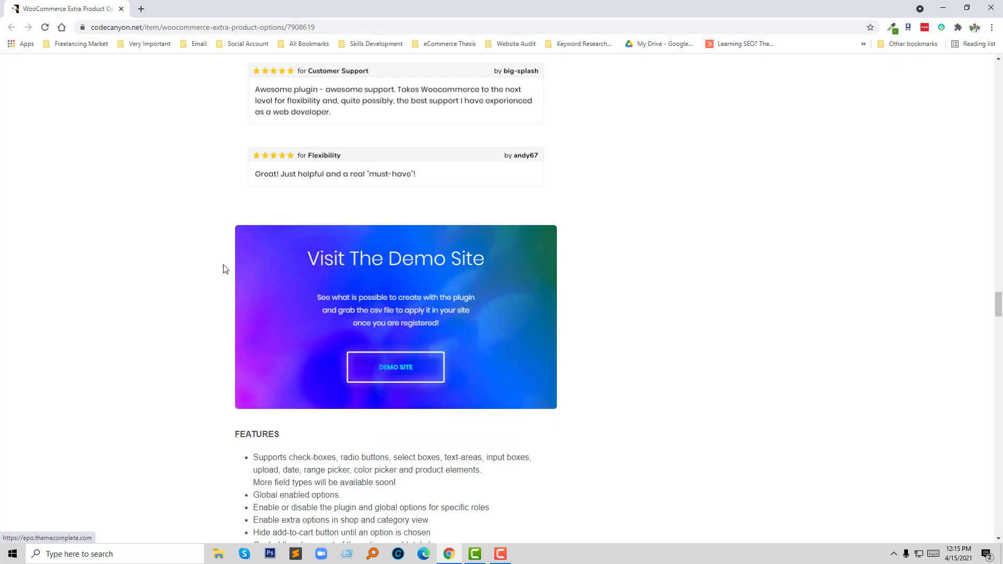
{"action": "scroll", "coordinate": [220, 274], "scroll_direction": "down", "scroll_amount": 1}
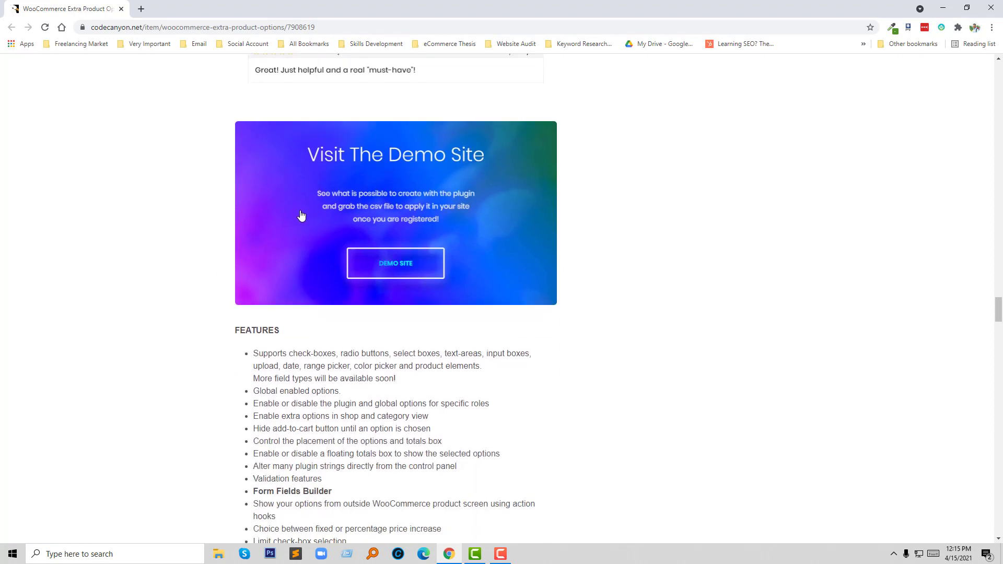
Open the themeComplete EPO demo site in a new tab and select the FEATURES list text.
{"action": "right_click", "coordinate": [400, 267]}
{"action": "left_click", "coordinate": [413, 269]}
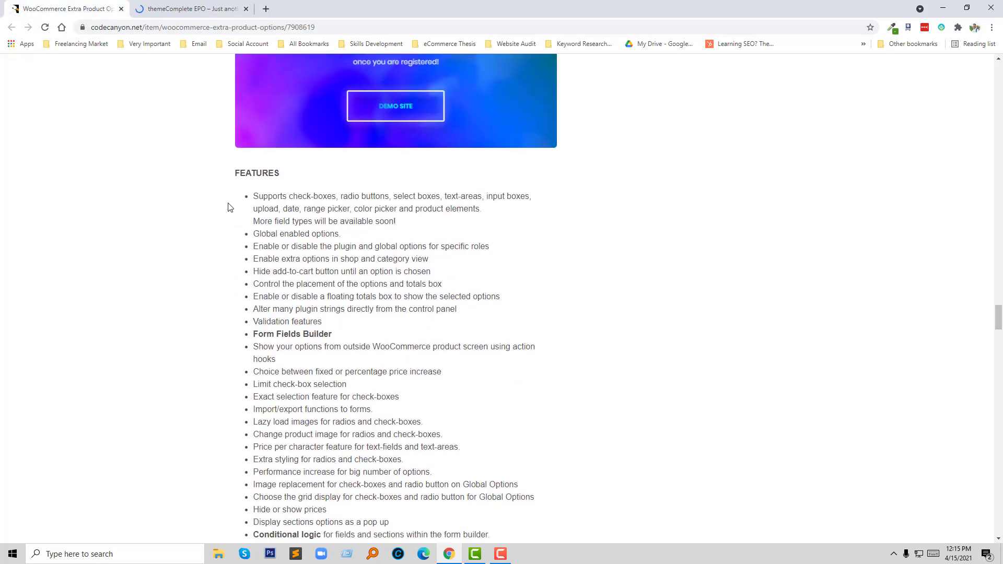
{"action": "left_click_drag", "start_coordinate": [237, 170], "coordinate": [191, 426]}
{"action": "left_click", "coordinate": [189, 426]}
{"action": "scroll", "coordinate": [189, 427], "scroll_direction": "down", "scroll_amount": 2}
{"action": "mouse_move", "coordinate": [335, 486]}
{"action": "left_mouse_down"}
{"action": "mouse_move", "coordinate": [210, 131]}
{"action": "mouse_move", "coordinate": [217, 78]}
{"action": "left_mouse_up"}
Clear the features text selection and switch to the themeComplete EPO demo store tab.
{"action": "left_click", "coordinate": [134, 353]}
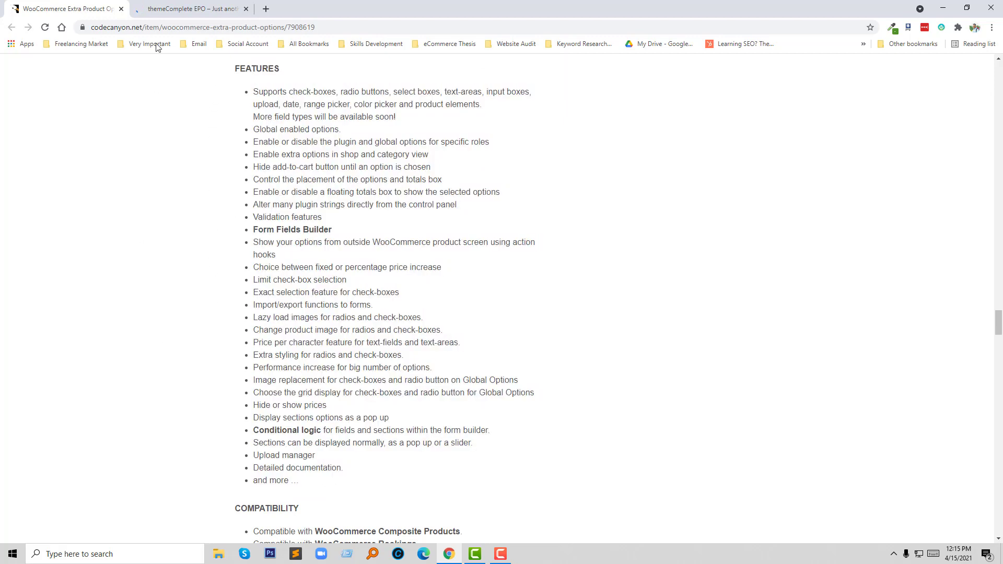
{"action": "left_click", "coordinate": [154, 26]}
{"action": "left_click", "coordinate": [143, 63]}
{"action": "left_click", "coordinate": [175, 7]}
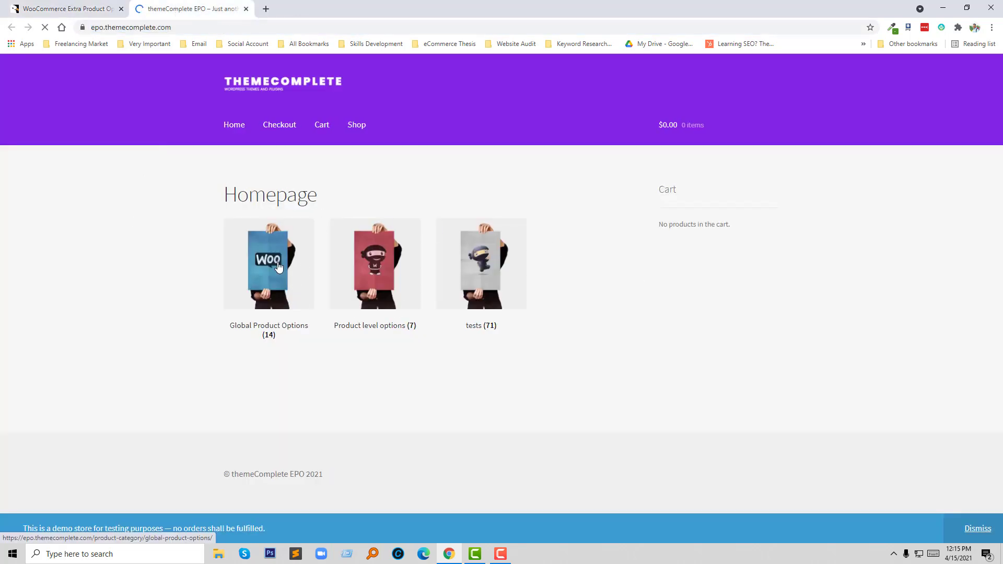
Open the Happy Ninja shirt from Global Product Options and inspect Step 1's Select box prices.
{"action": "left_click", "coordinate": [276, 266]}
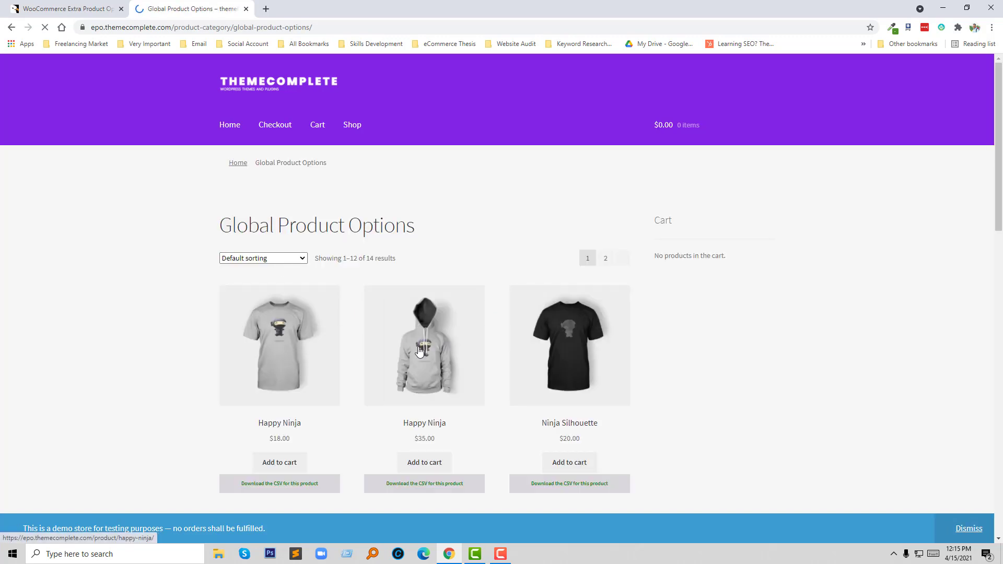
{"action": "left_click", "coordinate": [283, 350]}
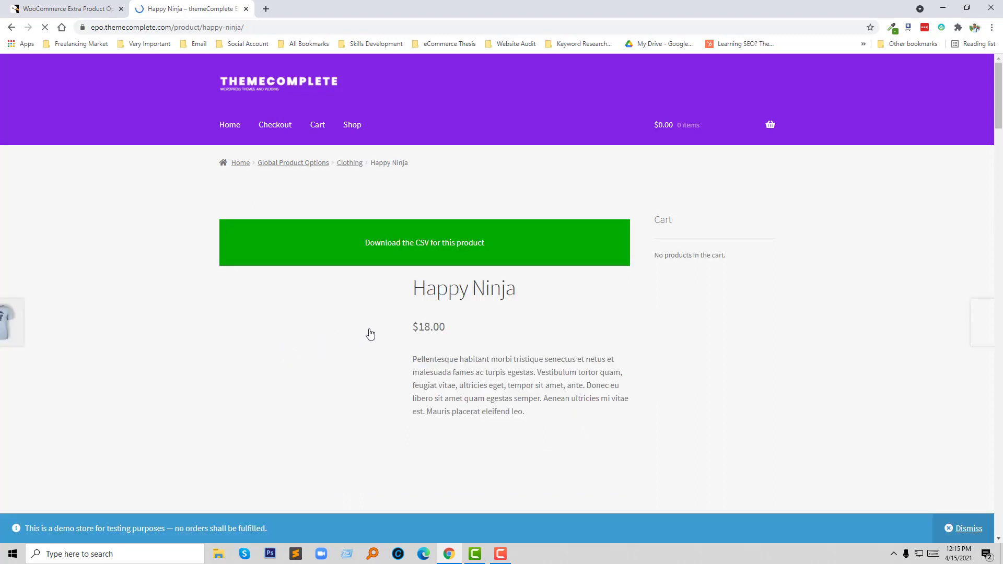
{"action": "scroll", "coordinate": [507, 338], "scroll_direction": "down", "scroll_amount": 2}
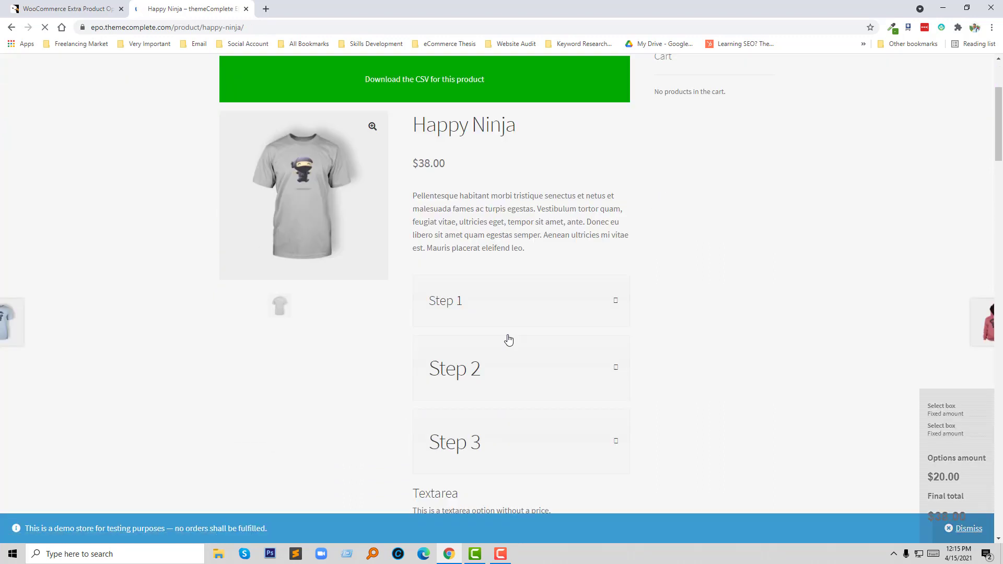
{"action": "scroll", "coordinate": [507, 339], "scroll_direction": "down", "scroll_amount": 1}
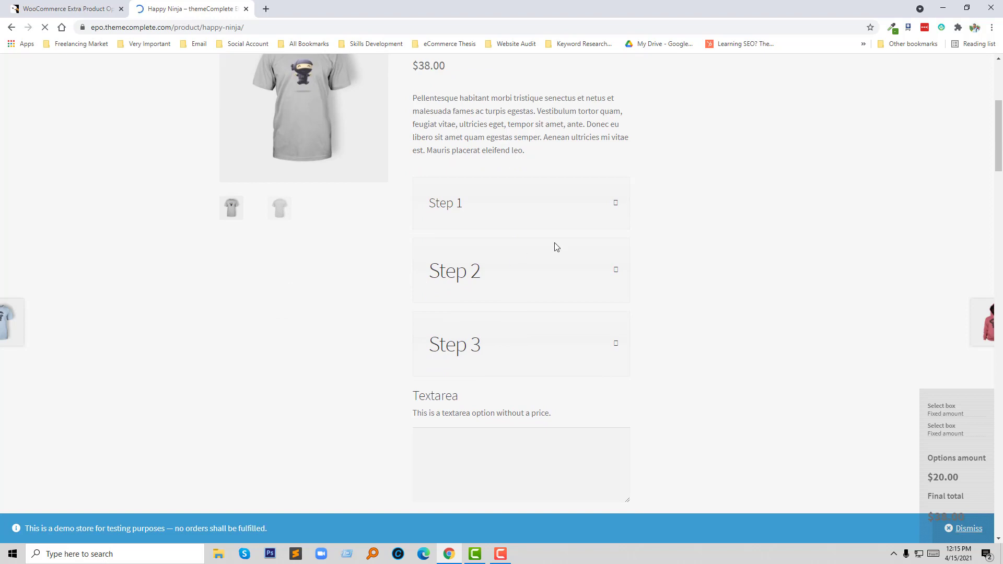
{"action": "left_click", "coordinate": [580, 208]}
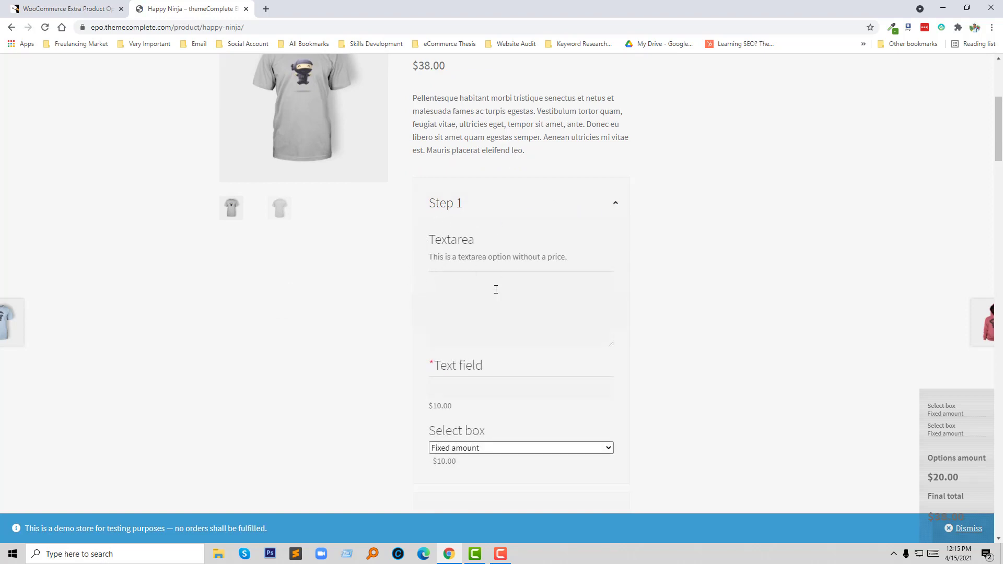
{"action": "scroll", "coordinate": [471, 342], "scroll_direction": "down", "scroll_amount": 2}
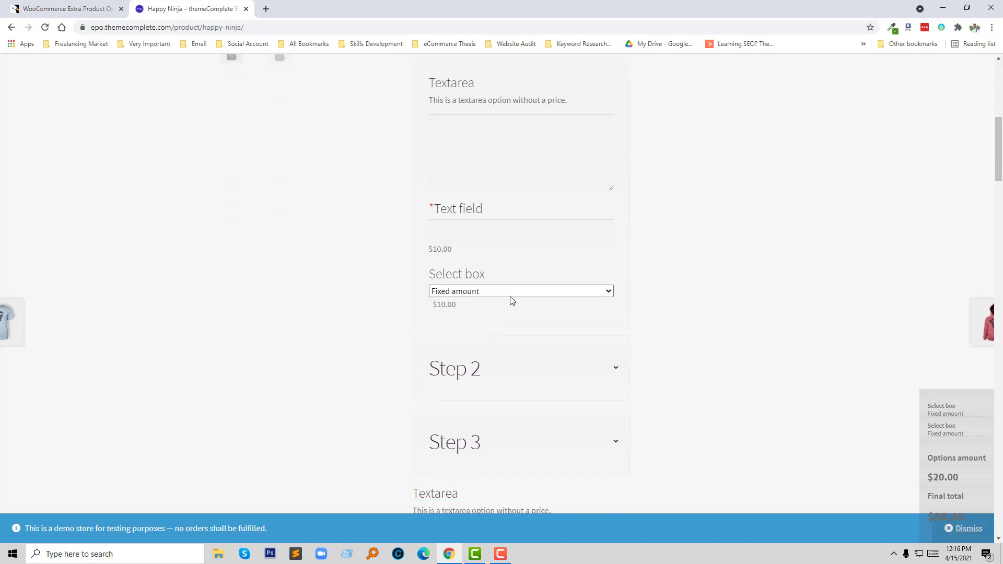
{"action": "left_click", "coordinate": [511, 291]}
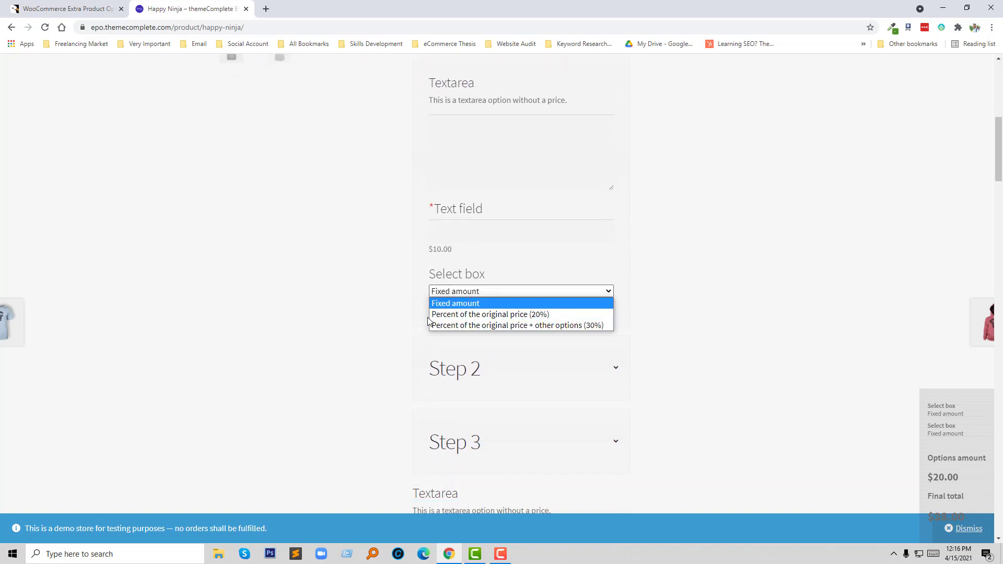
{"action": "left_click", "coordinate": [689, 338]}
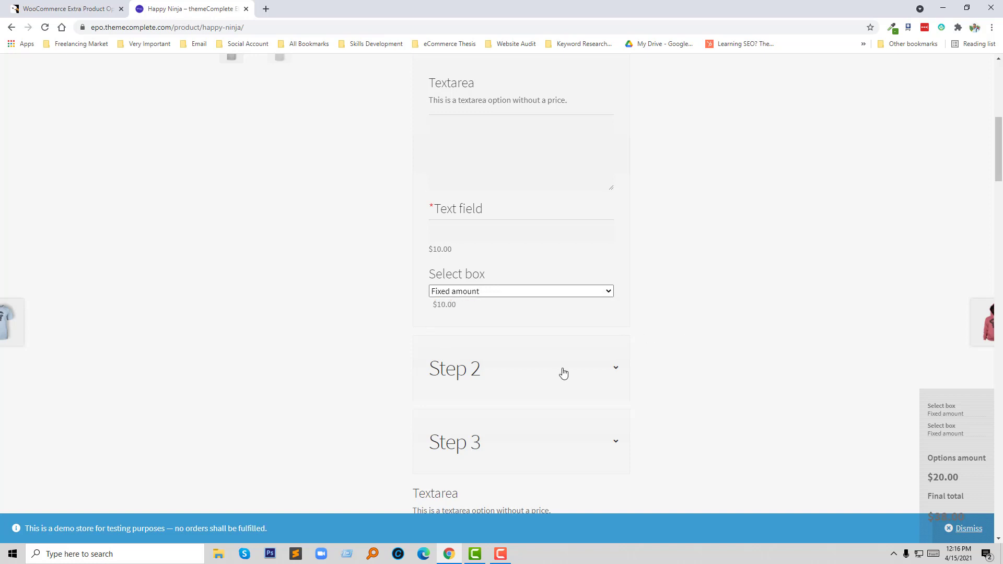
In Step 2, pick radio Options 1 and 3, the Option 5 black shirt image, and list Option 3.
{"action": "left_click", "coordinate": [562, 373]}
{"action": "left_click", "coordinate": [438, 348]}
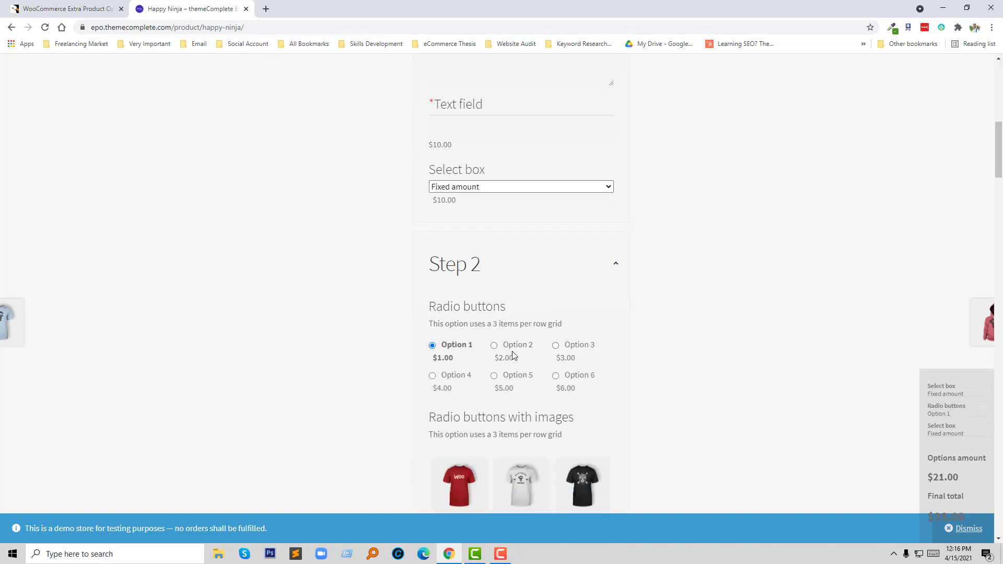
{"action": "left_click", "coordinate": [579, 343]}
{"action": "scroll", "coordinate": [530, 361], "scroll_direction": "down", "scroll_amount": 2}
{"action": "scroll", "coordinate": [540, 353], "scroll_direction": "down", "scroll_amount": 2}
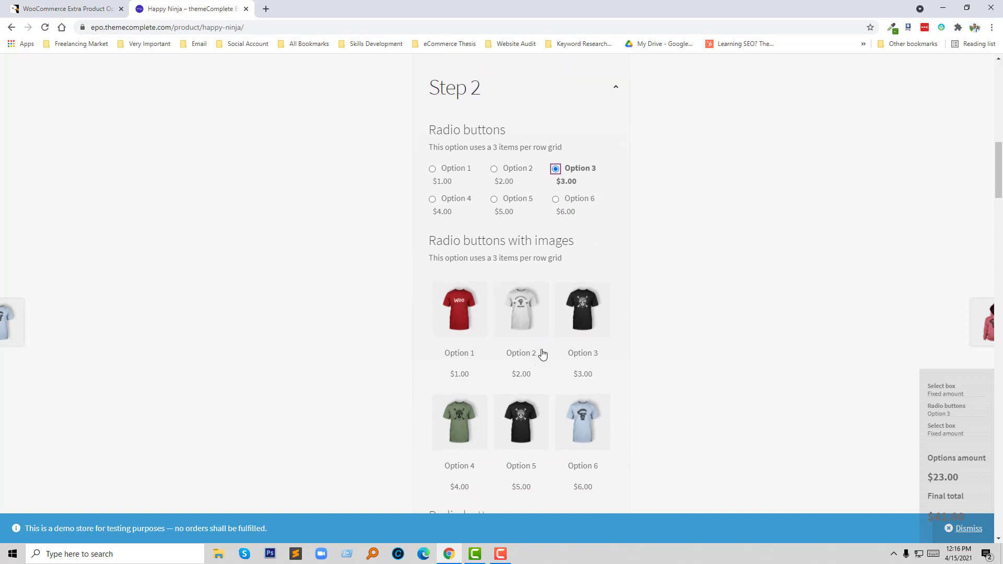
{"action": "left_click", "coordinate": [521, 292]}
{"action": "scroll", "coordinate": [494, 336], "scroll_direction": "down", "scroll_amount": 1}
{"action": "scroll", "coordinate": [515, 339], "scroll_direction": "down", "scroll_amount": 1}
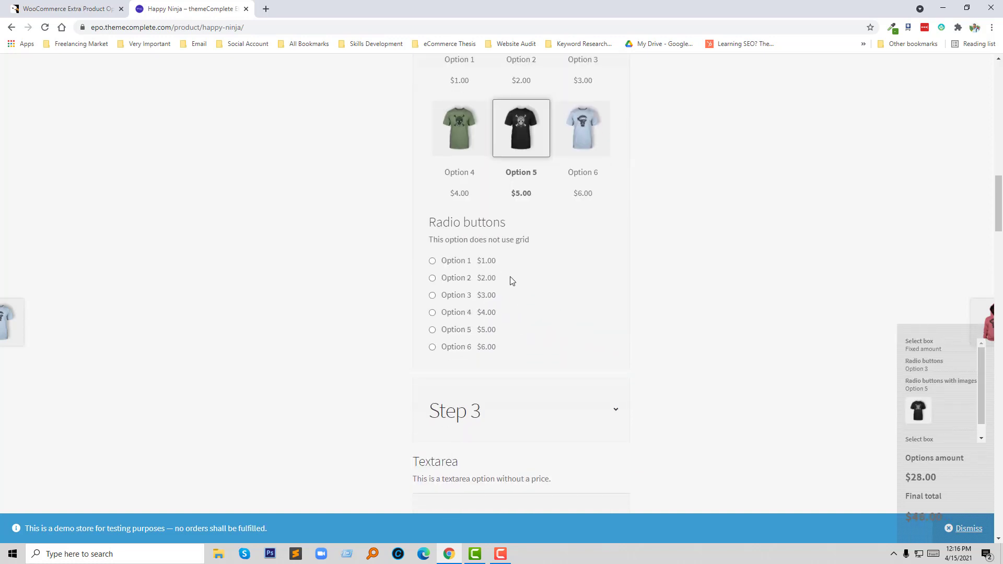
{"action": "left_click", "coordinate": [471, 295]}
{"action": "scroll", "coordinate": [508, 330], "scroll_direction": "down", "scroll_amount": 2}
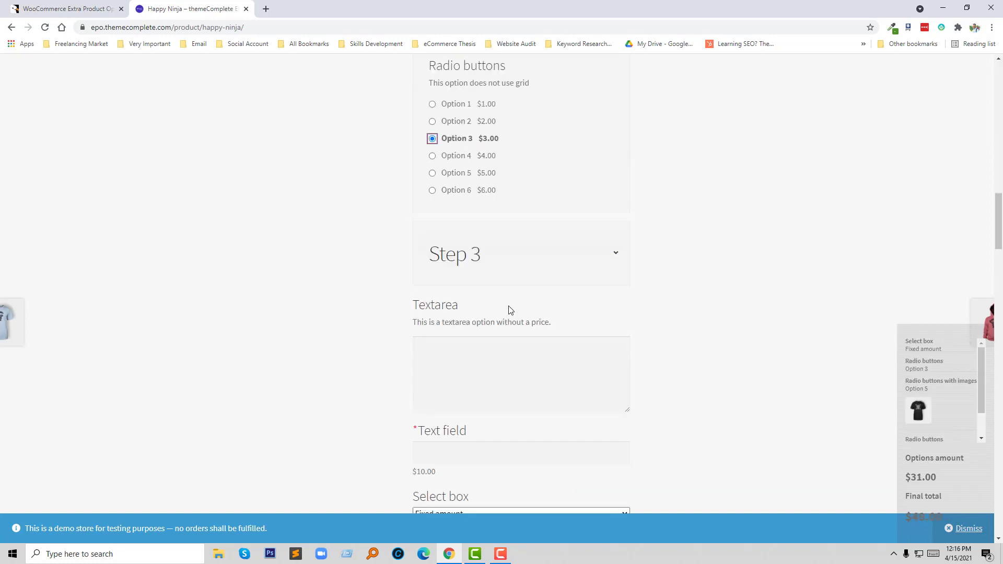
{"action": "left_click", "coordinate": [507, 253]}
{"action": "scroll", "coordinate": [546, 280], "scroll_direction": "down", "scroll_amount": 1}
{"action": "scroll", "coordinate": [546, 280], "scroll_direction": "down", "scroll_amount": 1}
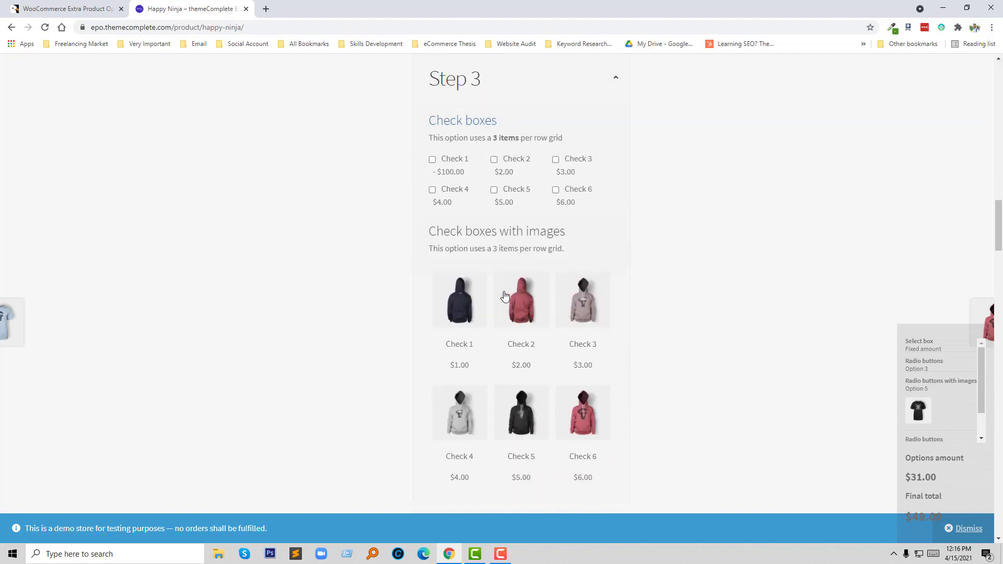
{"action": "scroll", "coordinate": [517, 290], "scroll_direction": "down", "scroll_amount": 5}
{"action": "scroll", "coordinate": [503, 295], "scroll_direction": "down", "scroll_amount": 3}
{"action": "scroll", "coordinate": [504, 295], "scroll_direction": "down", "scroll_amount": 3}
{"action": "scroll", "coordinate": [505, 299], "scroll_direction": "down", "scroll_amount": 5}
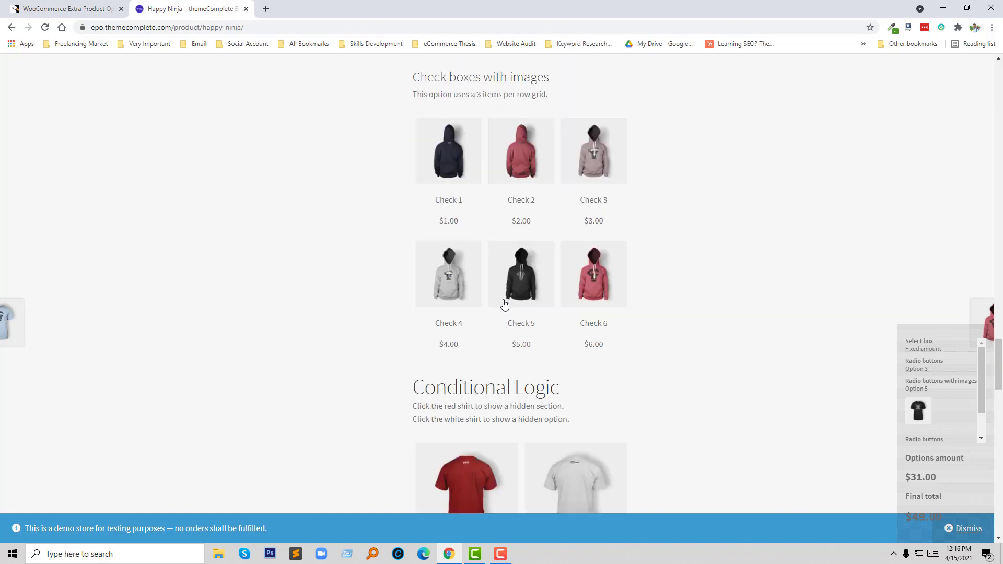
{"action": "scroll", "coordinate": [504, 300], "scroll_direction": "down", "scroll_amount": 3}
{"action": "scroll", "coordinate": [504, 301], "scroll_direction": "down", "scroll_amount": 5}
{"action": "scroll", "coordinate": [504, 300], "scroll_direction": "down", "scroll_amount": 3}
{"action": "scroll", "coordinate": [504, 301], "scroll_direction": "up", "scroll_amount": 1}
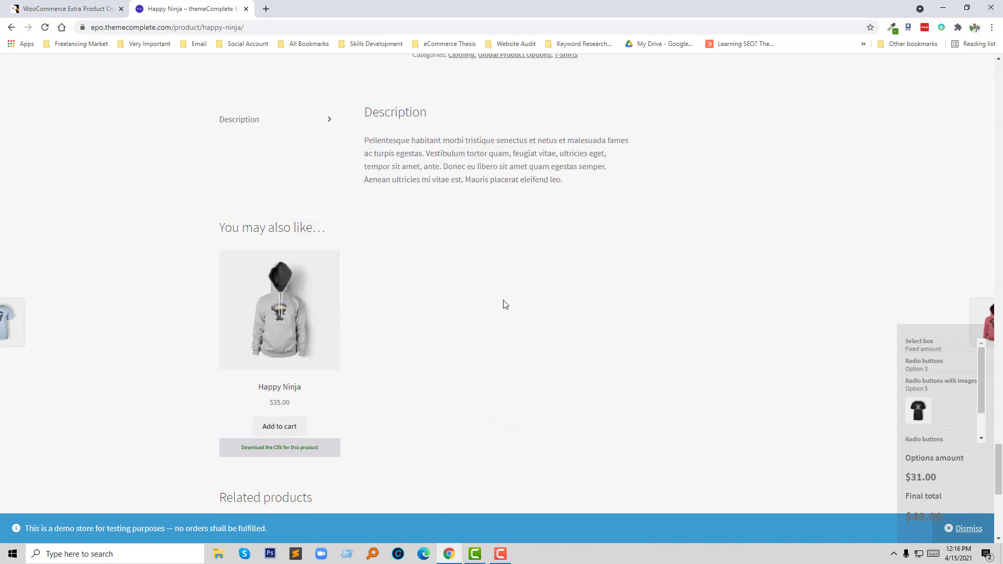
{"action": "scroll", "coordinate": [504, 302], "scroll_direction": "up", "scroll_amount": 5}
{"action": "scroll", "coordinate": [503, 304], "scroll_direction": "up", "scroll_amount": 2}
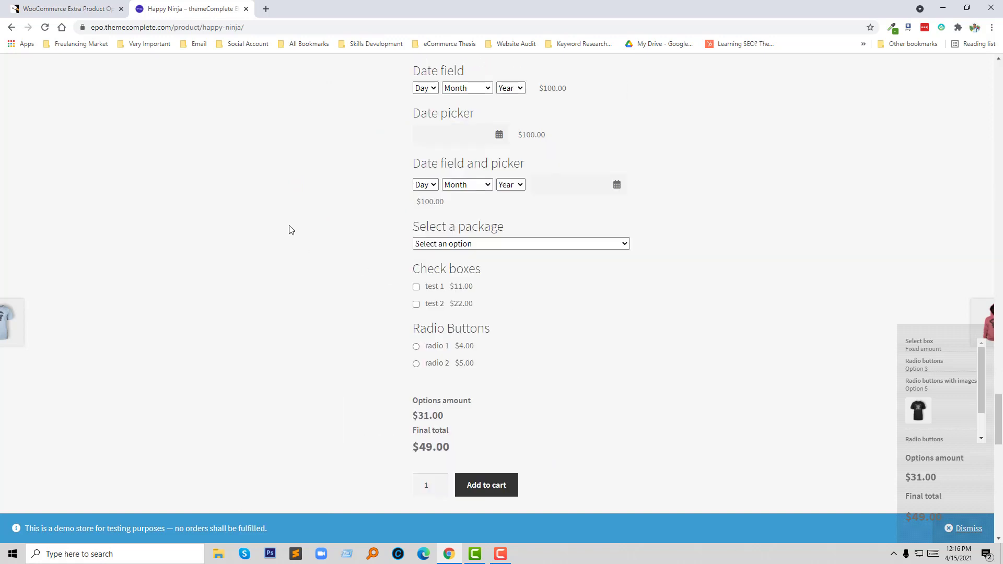
Switch back to the CodeCanyon WooCommerce Extra Product Options item page.
{"action": "left_click", "coordinate": [85, 8]}
{"action": "scroll", "coordinate": [185, 188], "scroll_direction": "down", "scroll_amount": 1}
{"action": "scroll", "coordinate": [204, 201], "scroll_direction": "down", "scroll_amount": 2}
{"action": "scroll", "coordinate": [205, 202], "scroll_direction": "down", "scroll_amount": 2}
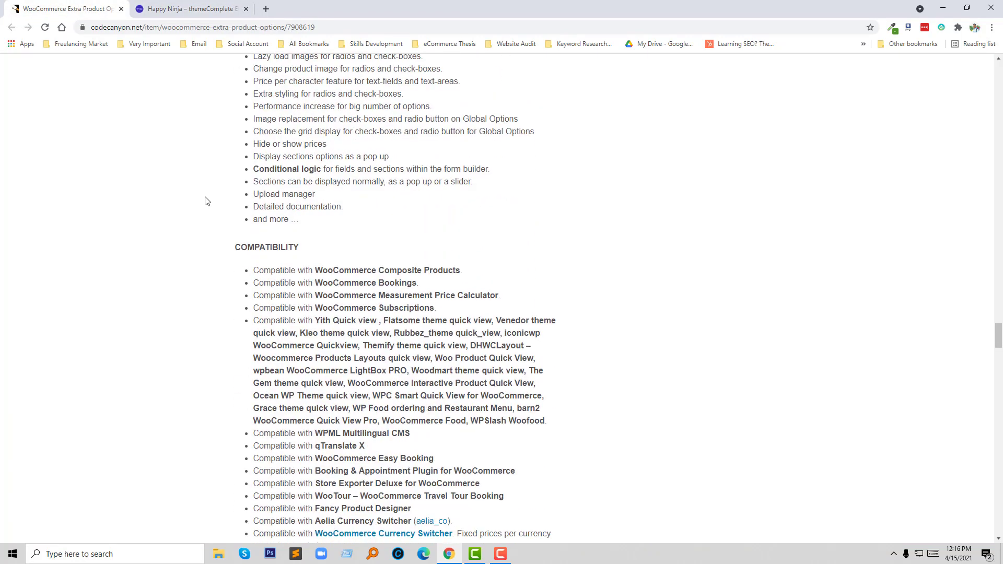
{"action": "scroll", "coordinate": [204, 202], "scroll_direction": "down", "scroll_amount": 1}
{"action": "scroll", "coordinate": [339, 214], "scroll_direction": "down", "scroll_amount": 1}
{"action": "scroll", "coordinate": [338, 214], "scroll_direction": "down", "scroll_amount": 1}
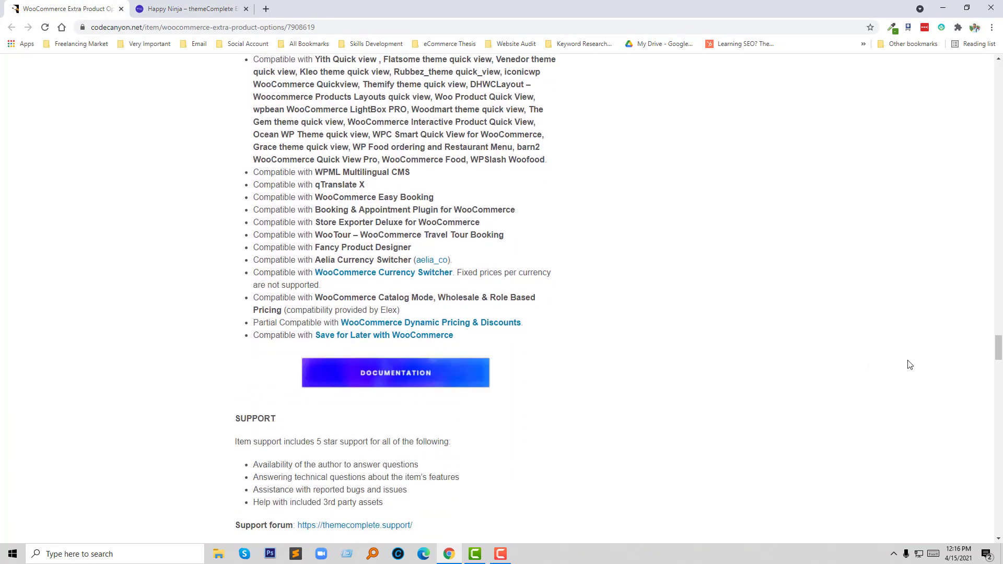
{"action": "left_click_drag", "start_coordinate": [1000, 354], "coordinate": [999, 79]}
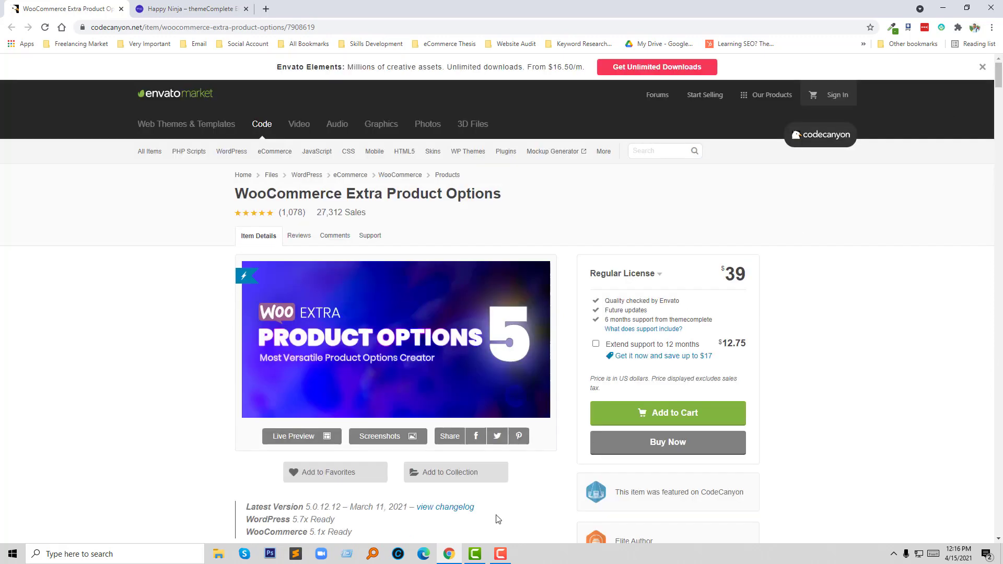